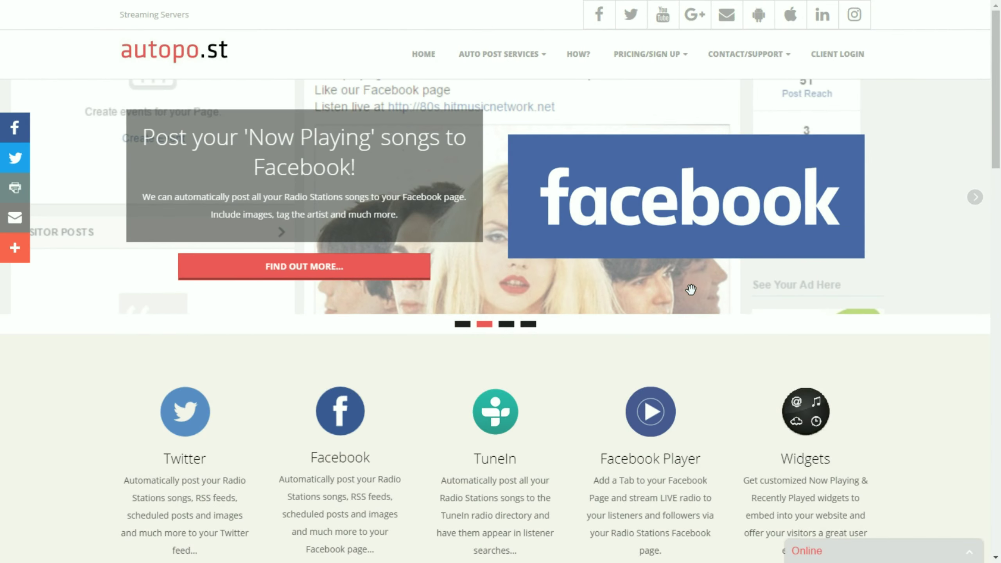
# Open Twitter Auto Post from Auto Post Services and read its feature description.
pyautogui.moveTo(504, 55)
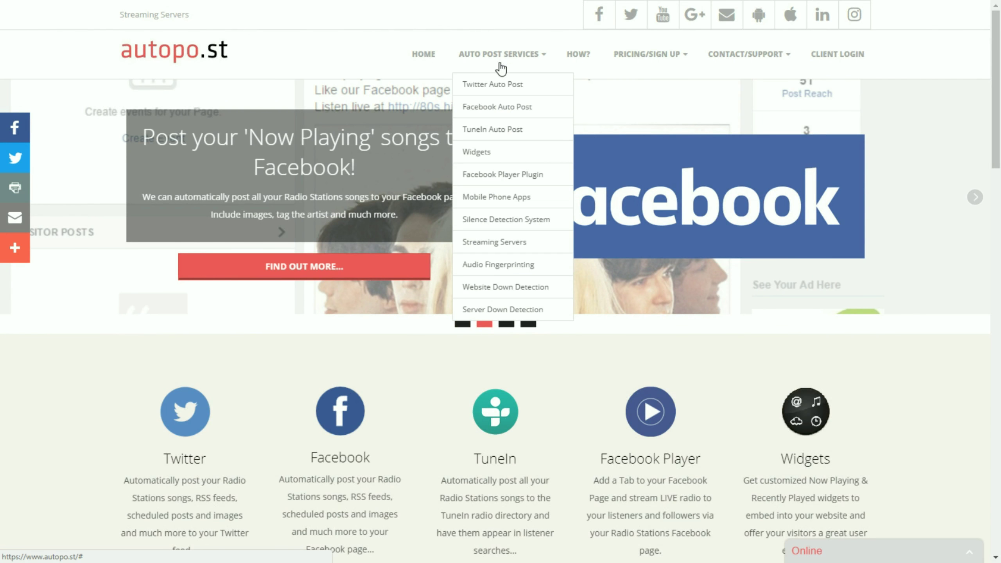
pyautogui.click(492, 86)
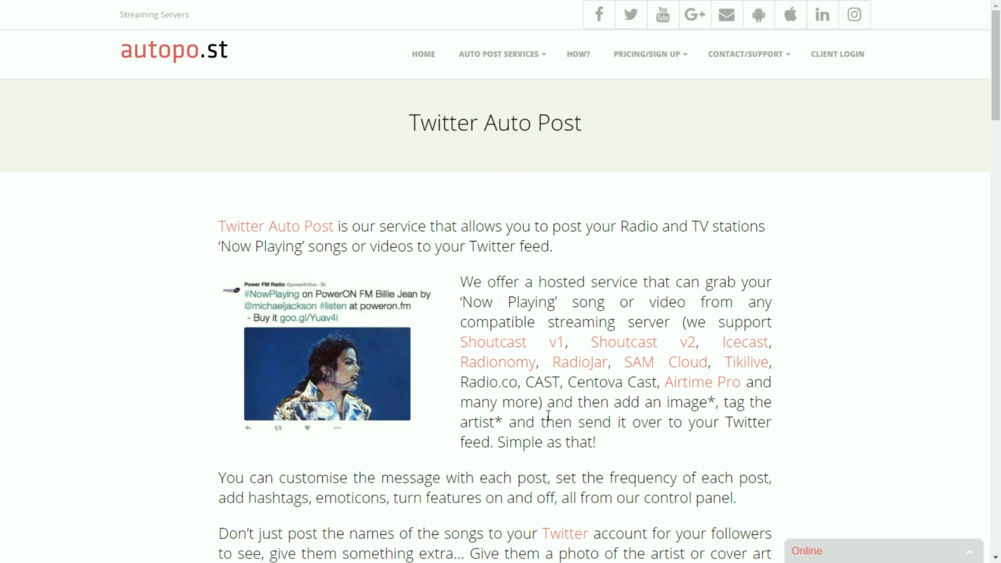
pyautogui.scroll(-1, 555, 413)
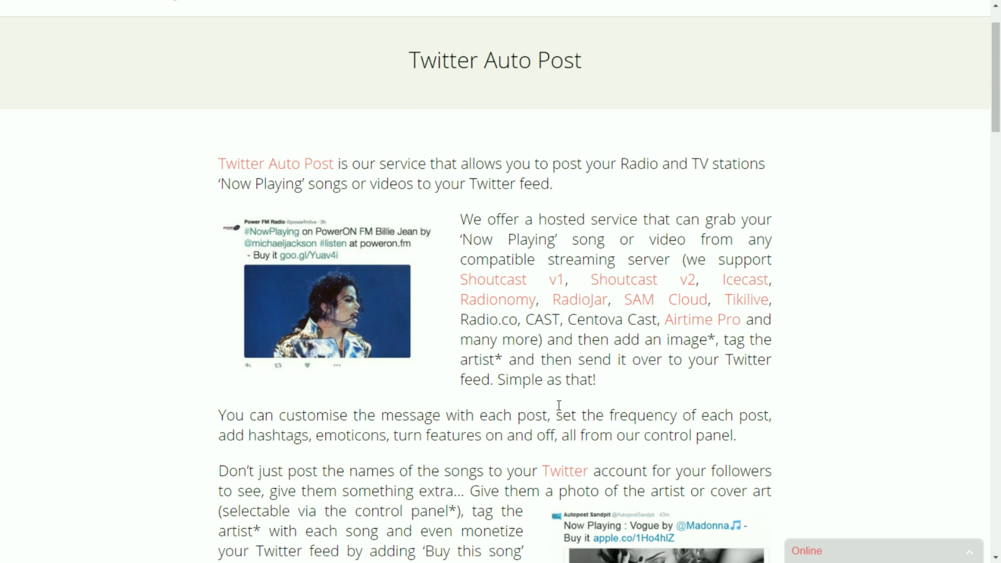
pyautogui.scroll(-1, 557, 410)
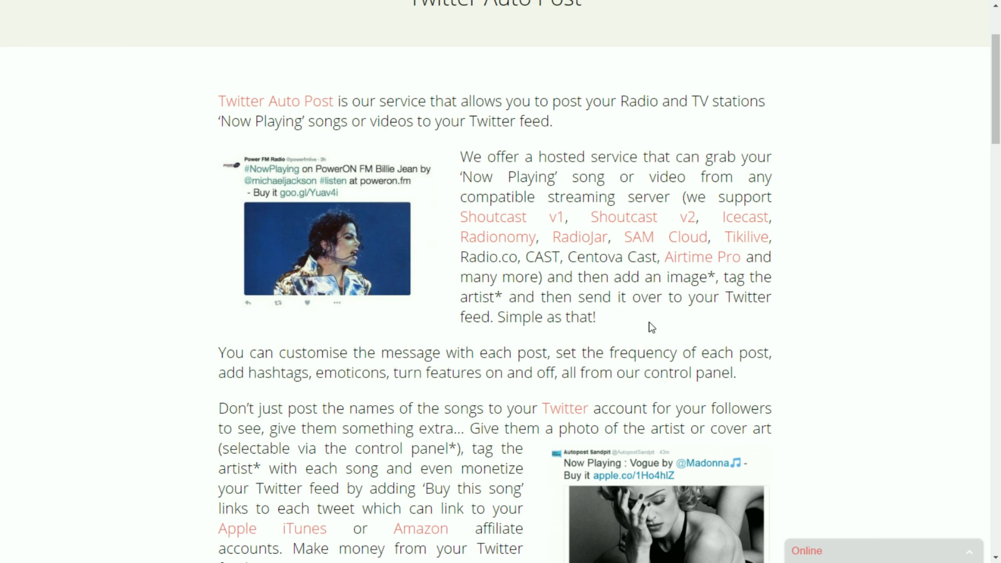
pyautogui.scroll(-1, 651, 324)
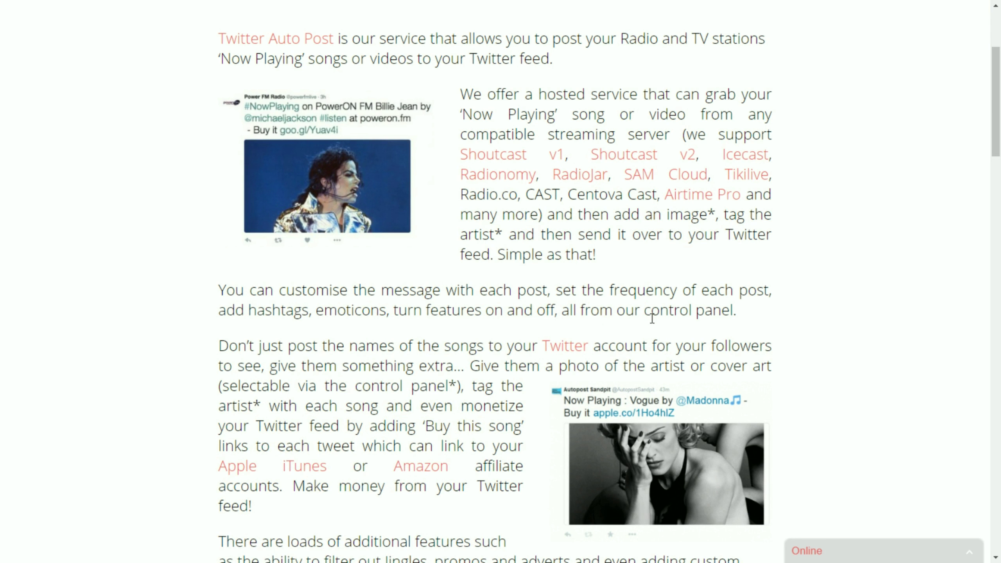
pyautogui.scroll(-1, 650, 317)
pyautogui.scroll(-1, 651, 323)
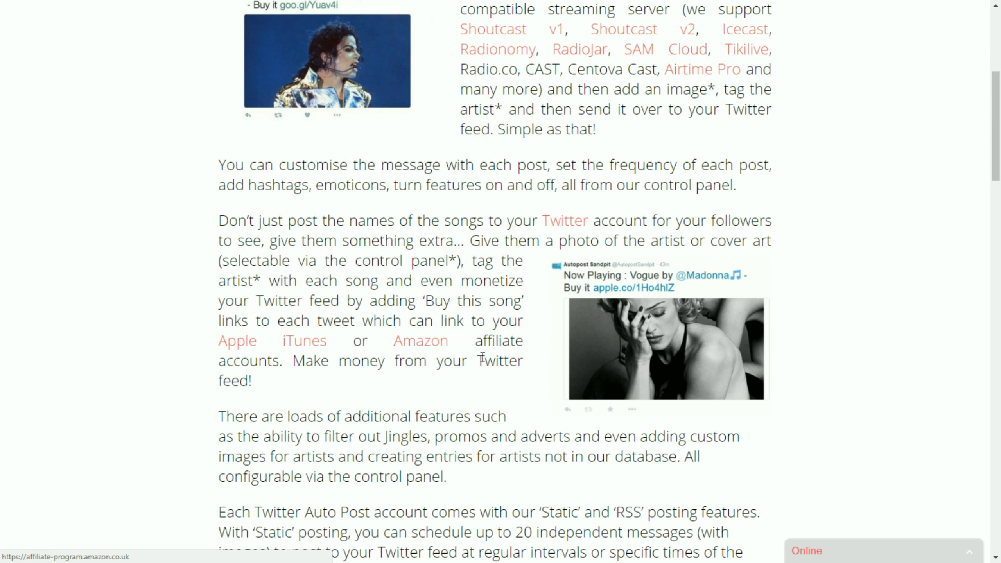
pyautogui.scroll(-5, 465, 441)
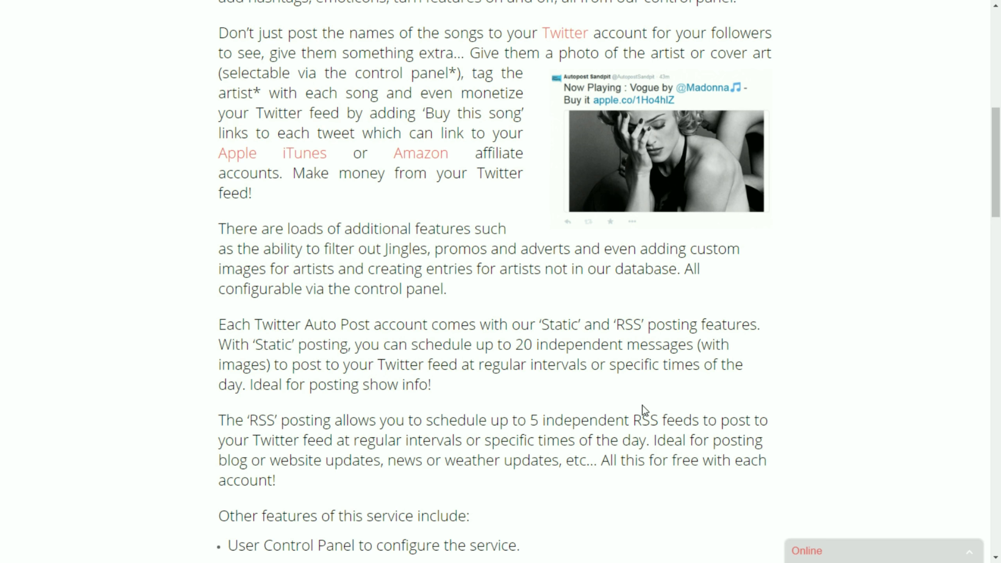
pyautogui.scroll(2, 644, 406)
pyautogui.scroll(-5, 645, 408)
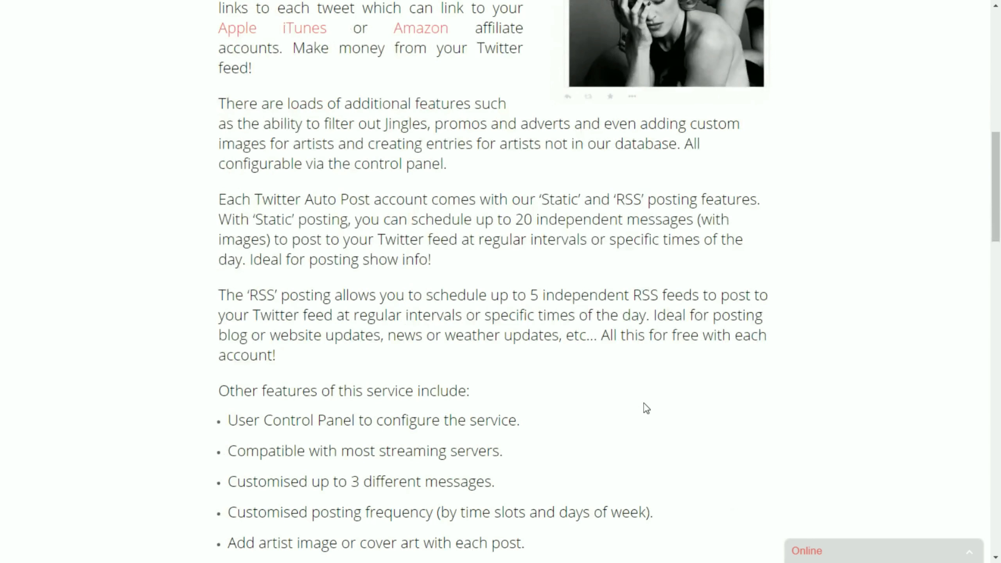
pyautogui.scroll(-3, 646, 410)
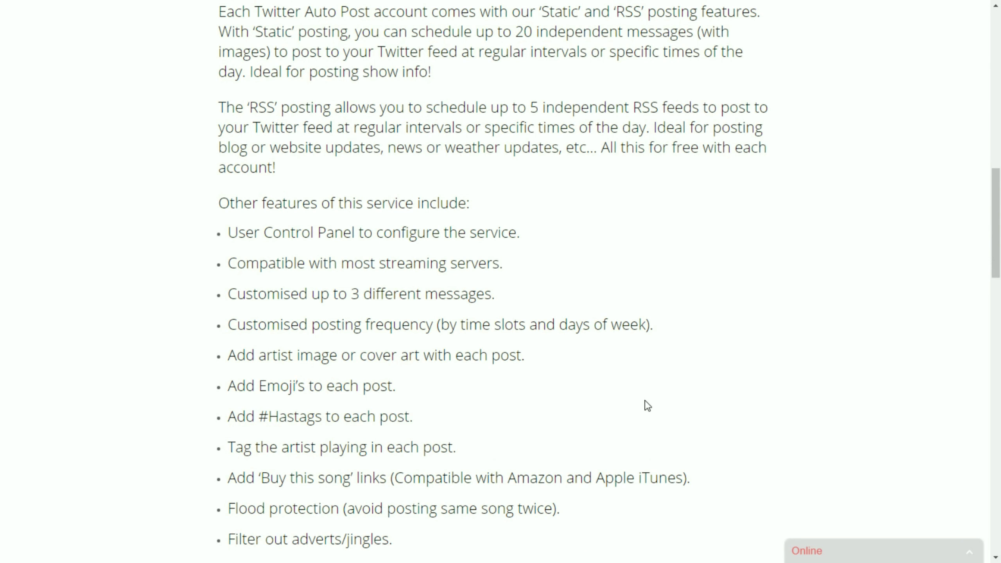
pyautogui.scroll(-2, 647, 405)
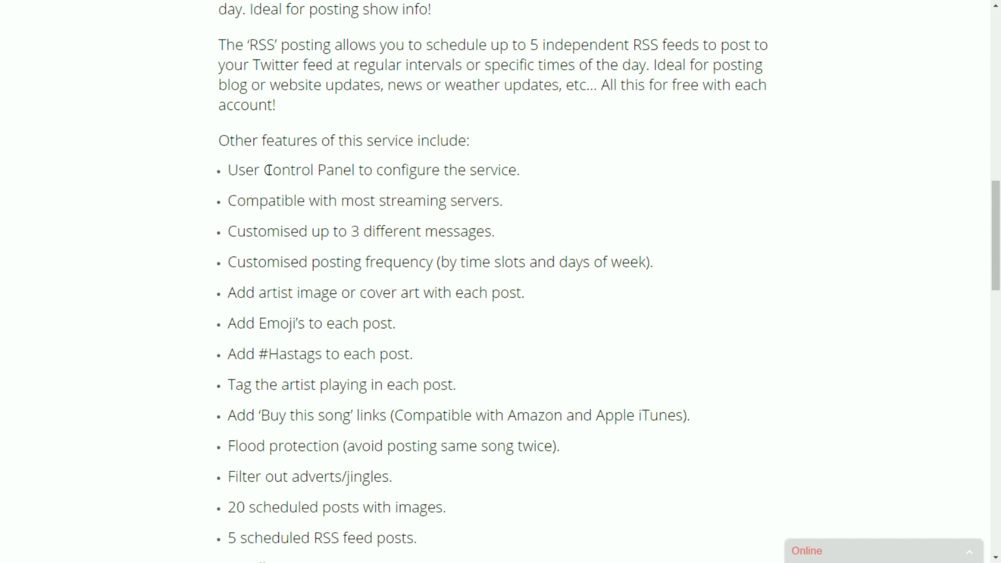
pyautogui.scroll(-2, 471, 192)
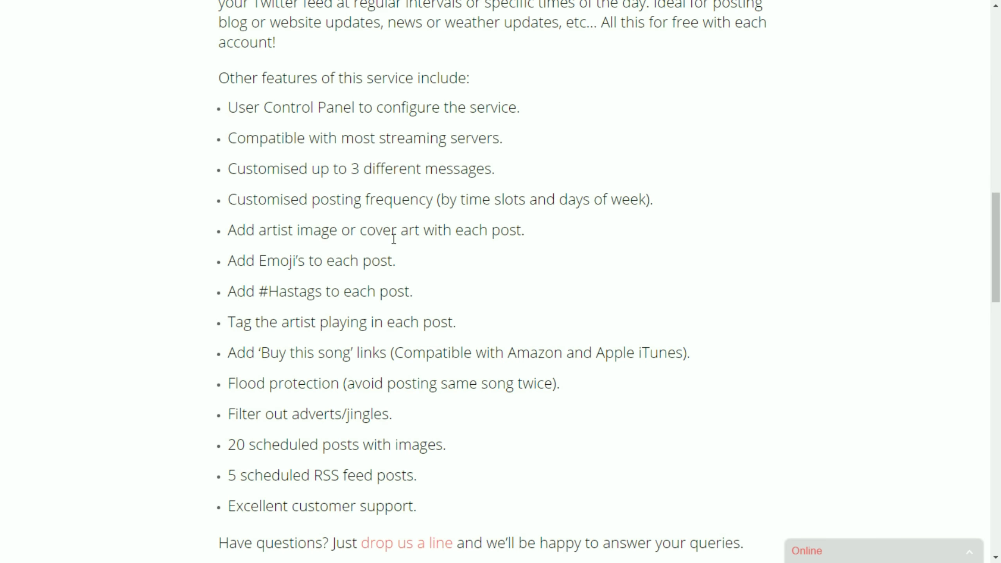
pyautogui.scroll(-2, 391, 237)
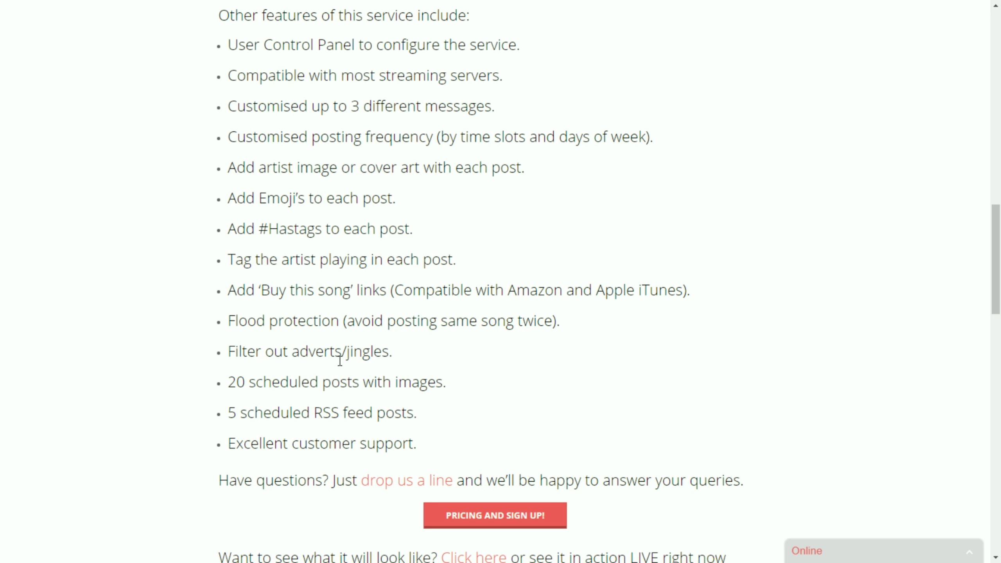
pyautogui.scroll(-3, 291, 408)
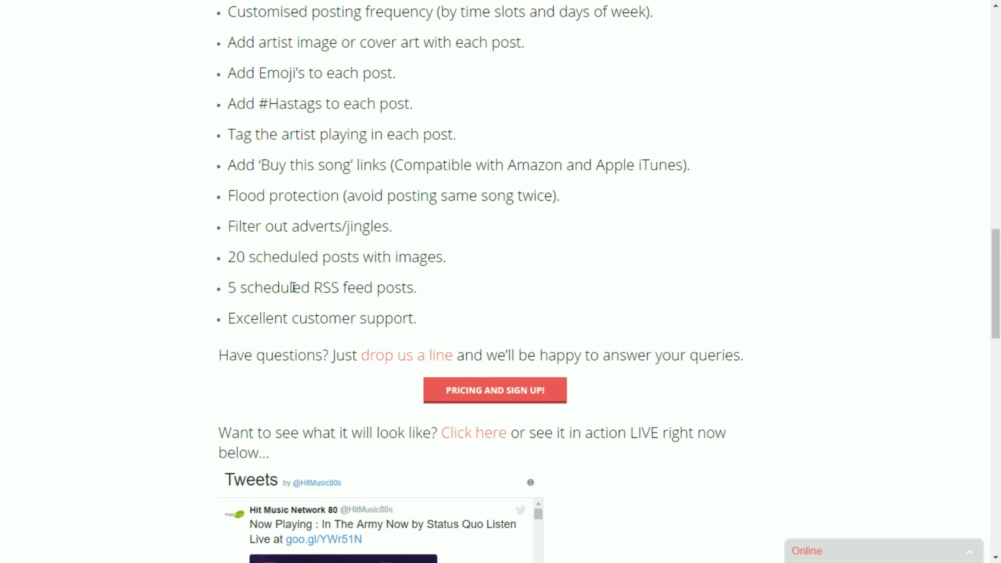
pyautogui.scroll(-2, 297, 287)
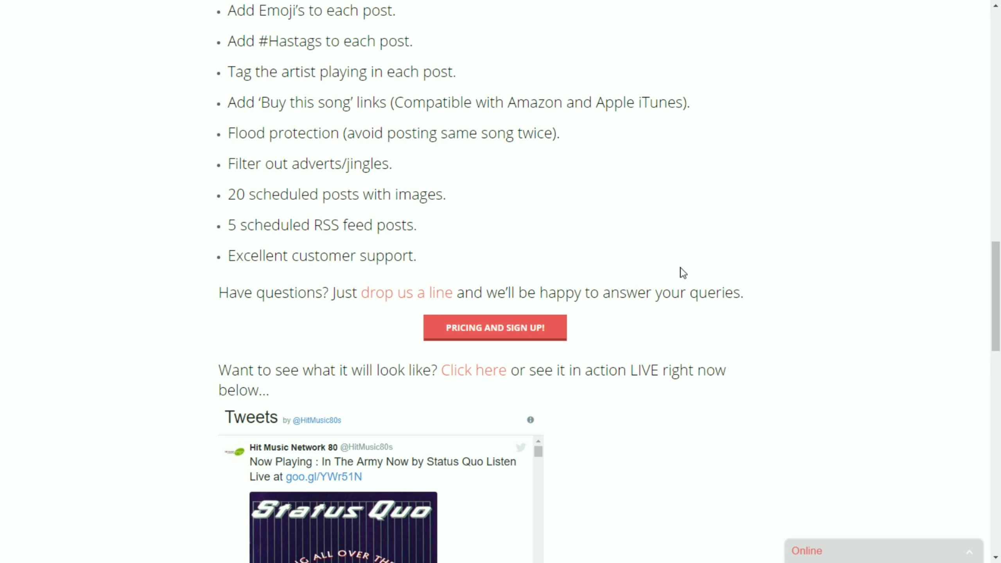
pyautogui.scroll(-5, 685, 272)
pyautogui.scroll(20, 687, 272)
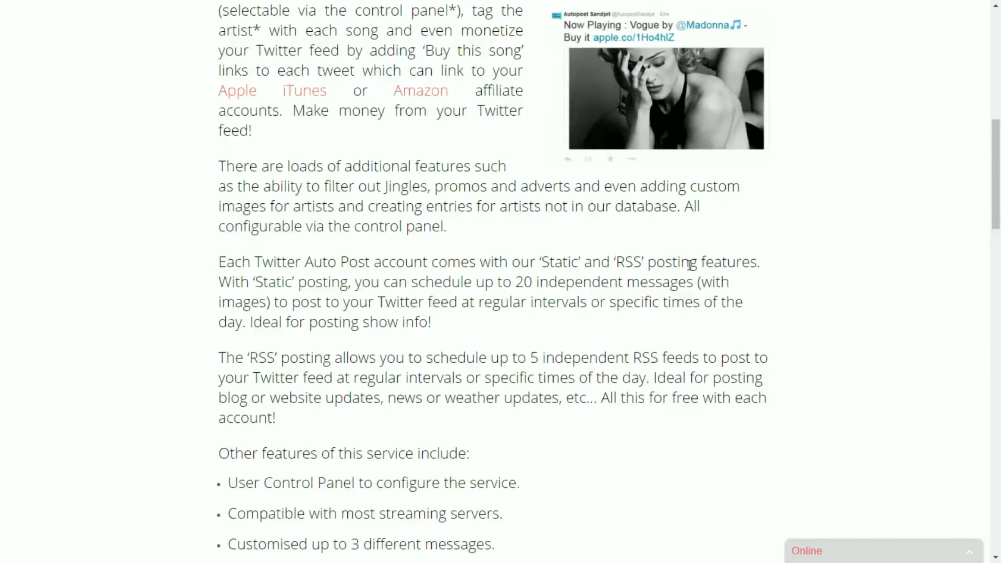
# Sign in via Client Login with the saved credentials and review the dashboard's enabled services.
pyautogui.scroll(2, 690, 274)
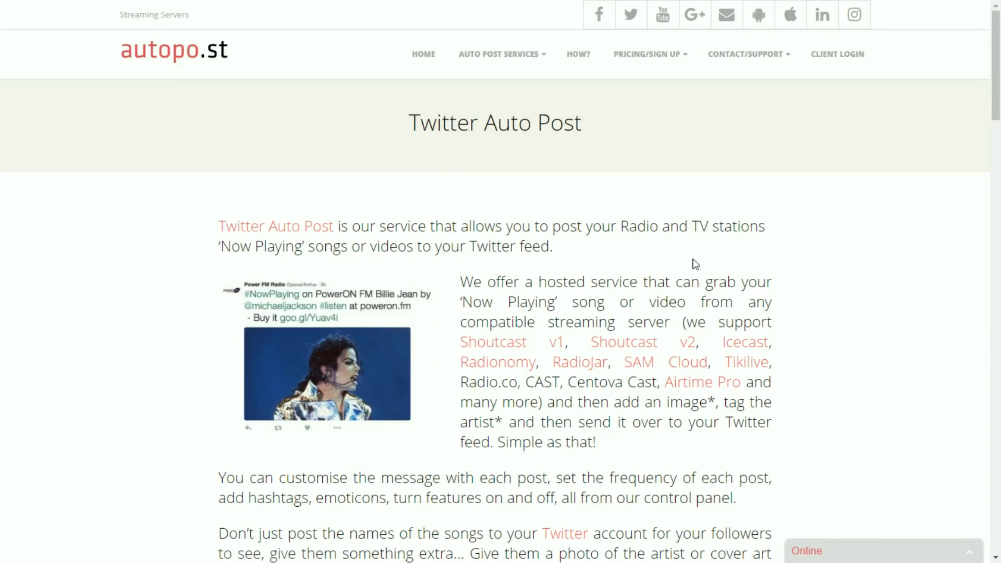
pyautogui.click(843, 58)
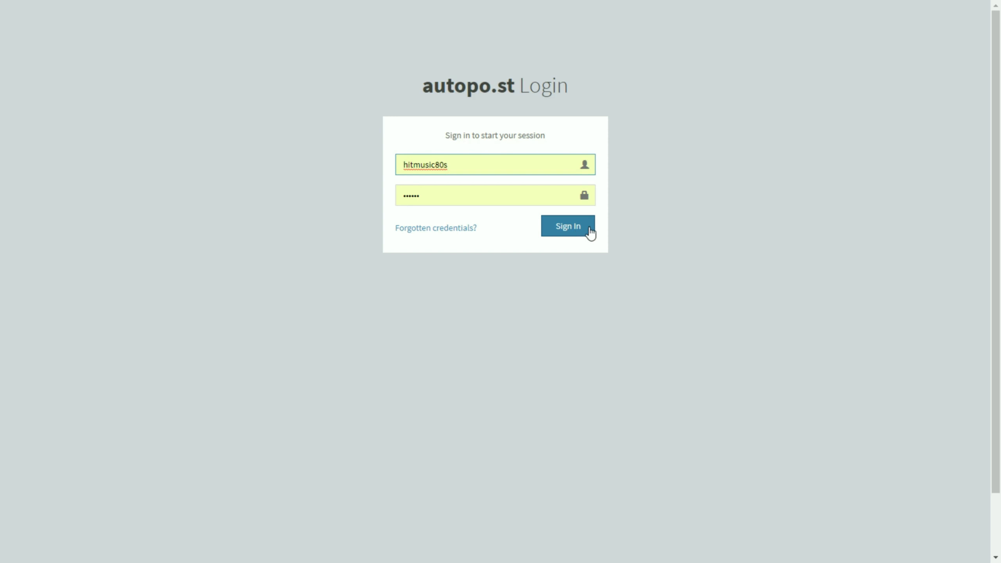
pyautogui.click(566, 227)
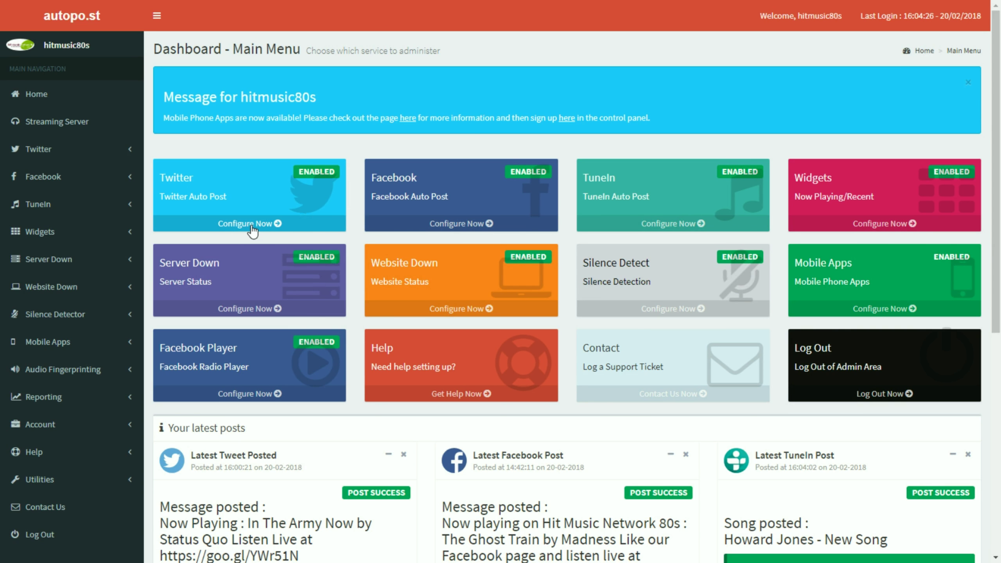
pyautogui.scroll(-2, 310, 292)
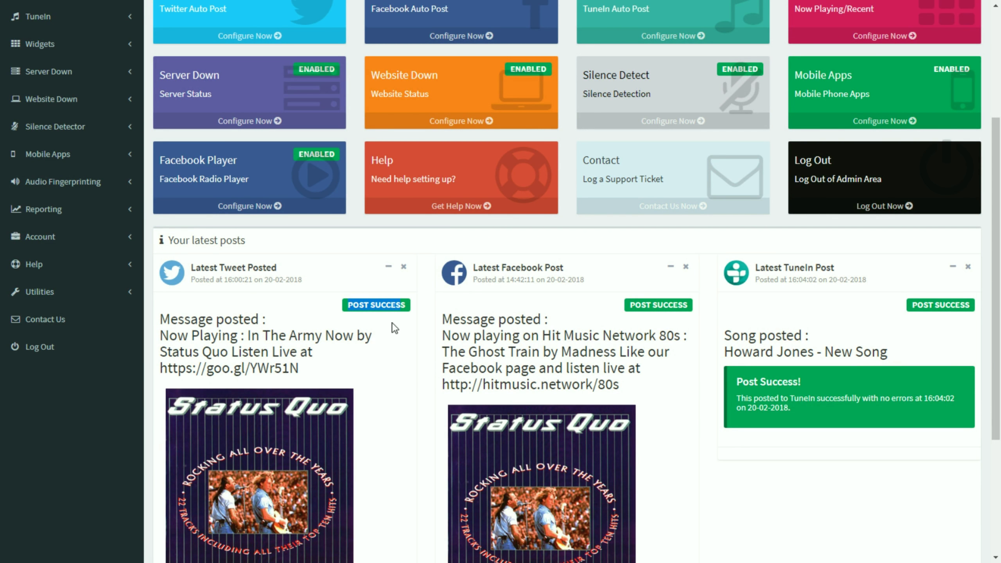
pyautogui.scroll(-2, 841, 315)
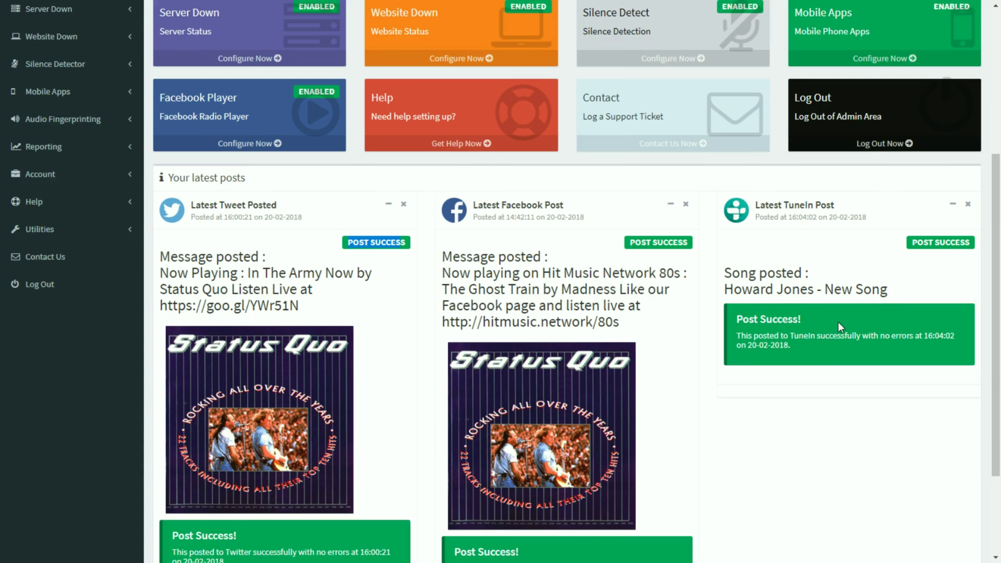
pyautogui.scroll(-2, 837, 321)
pyautogui.scroll(10, 834, 313)
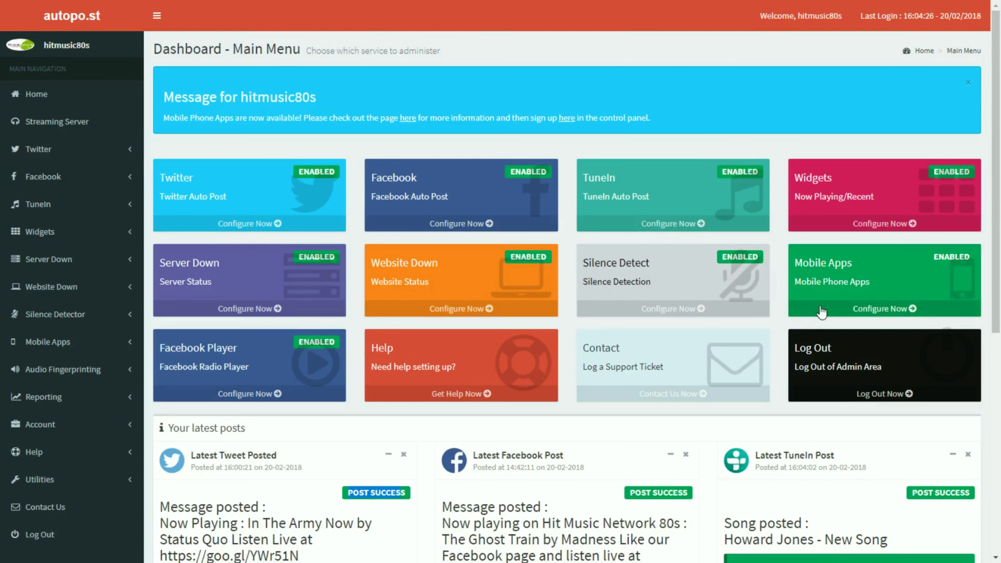
pyautogui.click(244, 223)
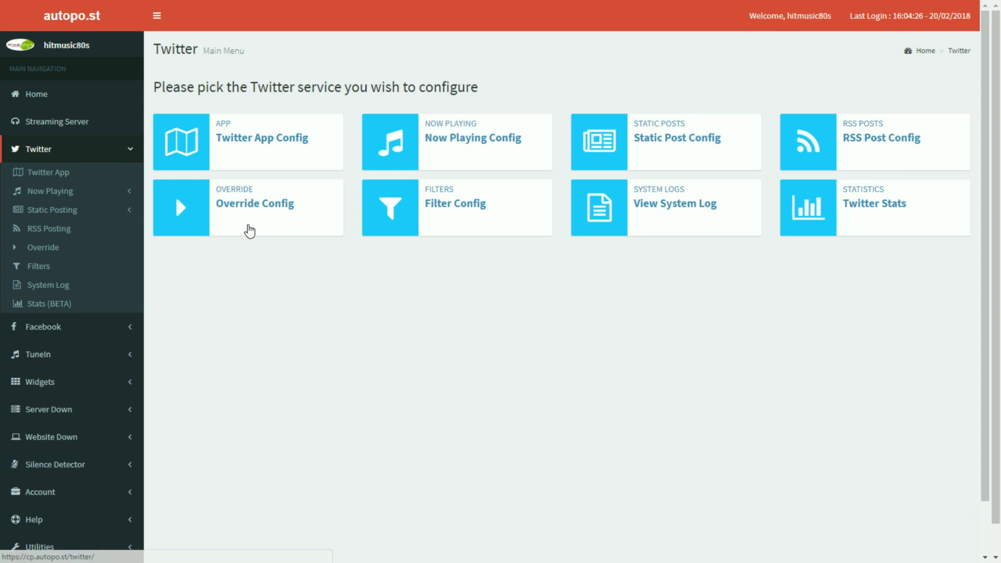
pyautogui.click(458, 140)
pyautogui.scroll(-5, 620, 346)
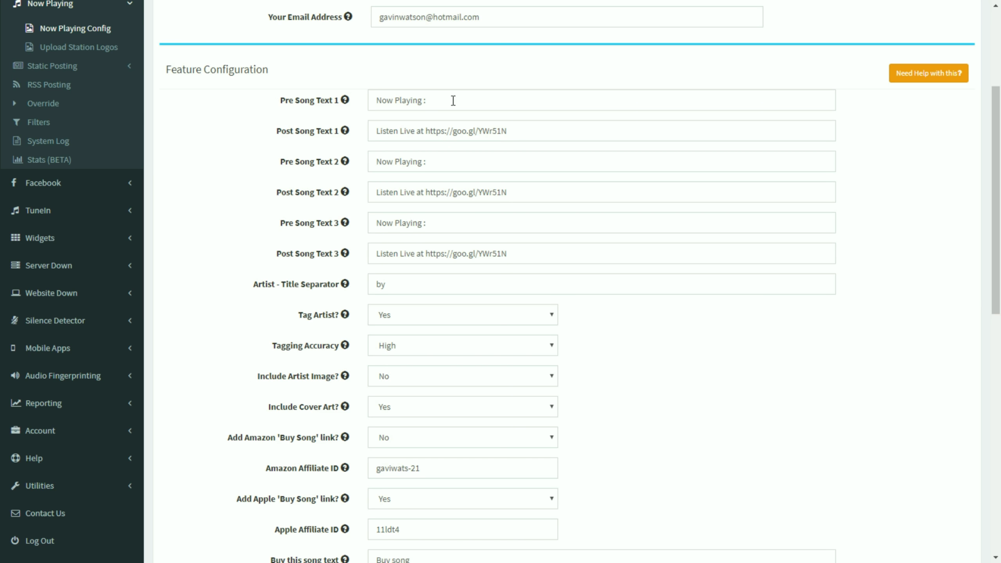
pyautogui.moveTo(458, 98); pyautogui.dragTo(373, 99)
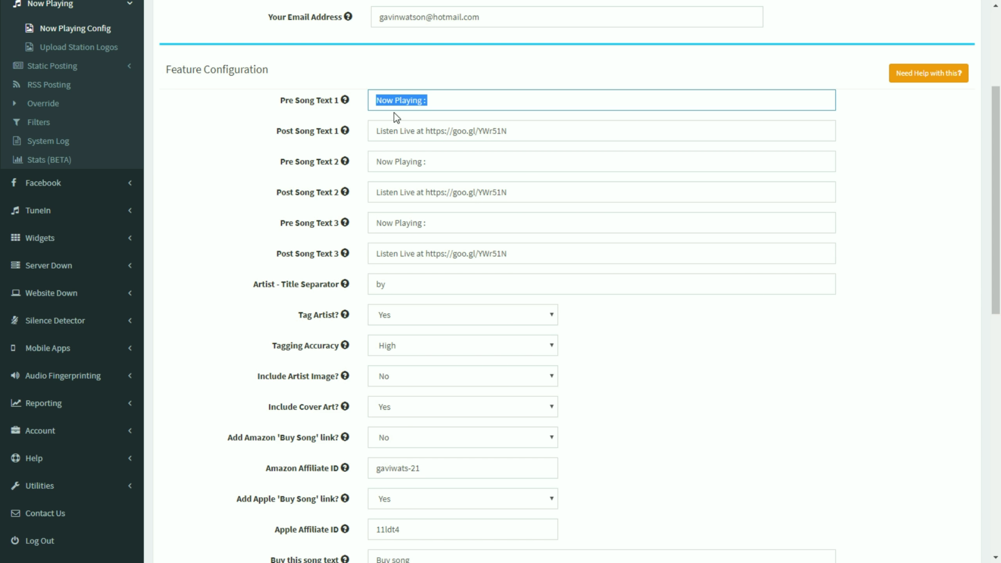
pyautogui.click(449, 100)
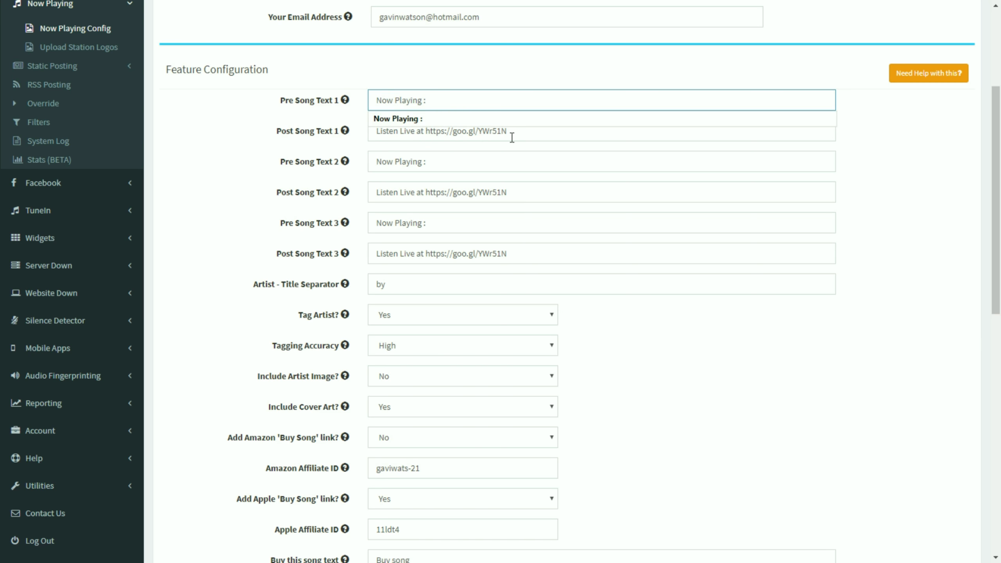
pyautogui.moveTo(522, 130); pyautogui.dragTo(371, 132)
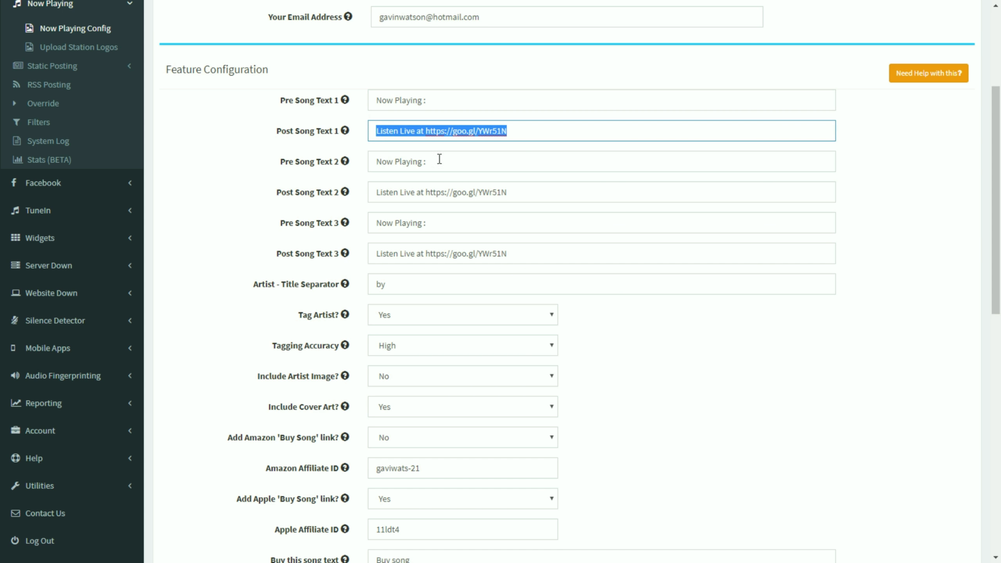
pyautogui.doubleClick(510, 287)
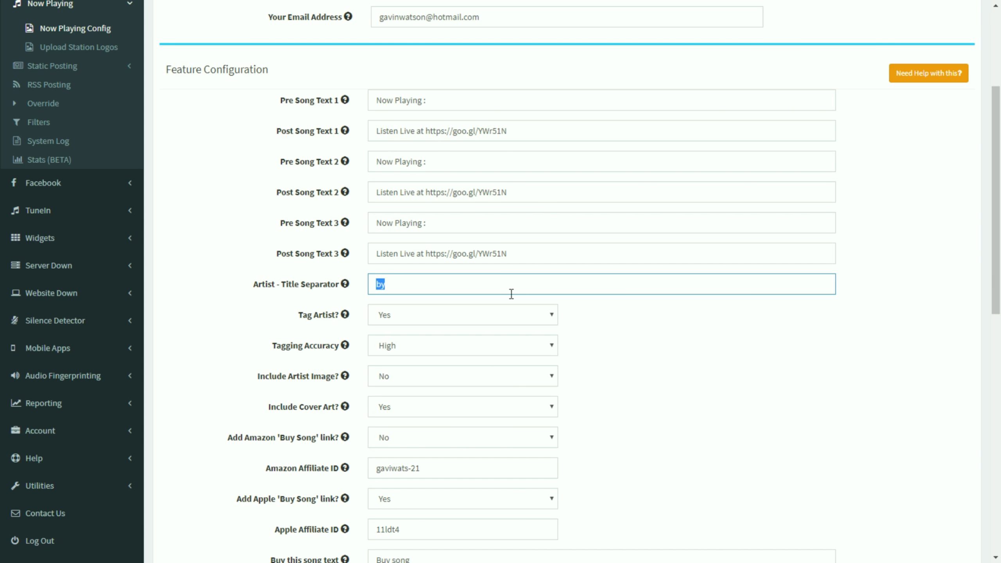
pyautogui.click(618, 284)
pyautogui.scroll(-2, 712, 351)
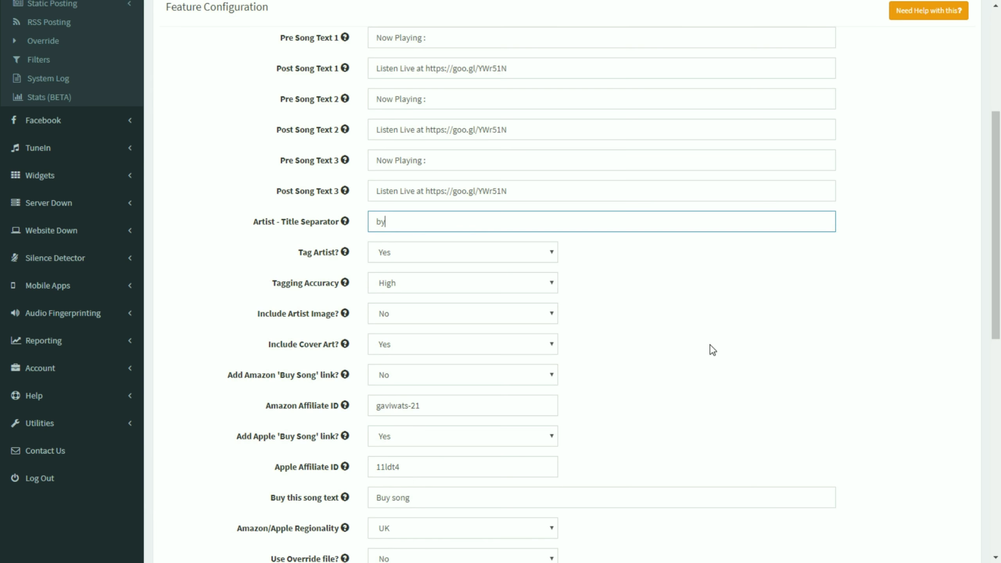
pyautogui.scroll(-2, 711, 350)
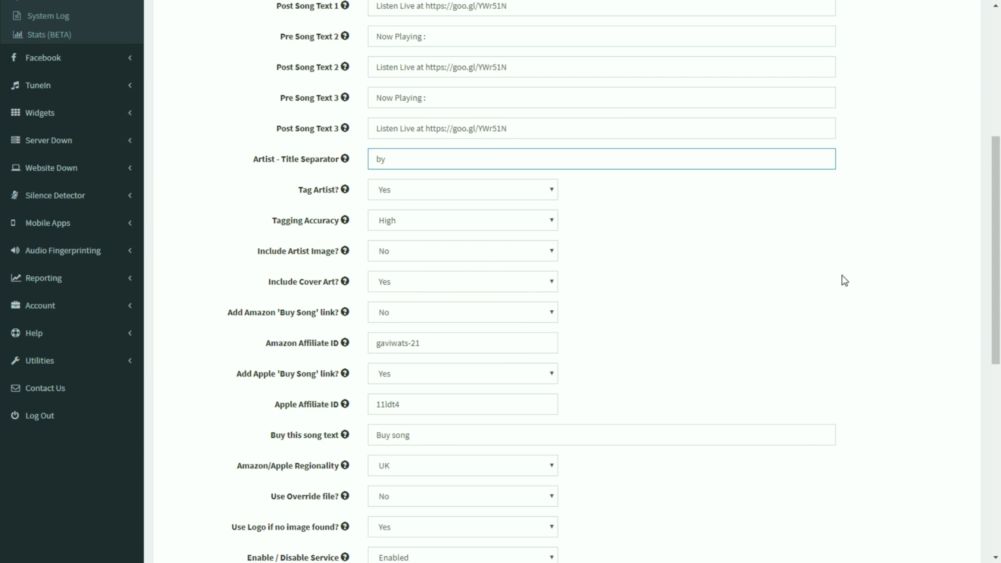
pyautogui.scroll(-2, 841, 281)
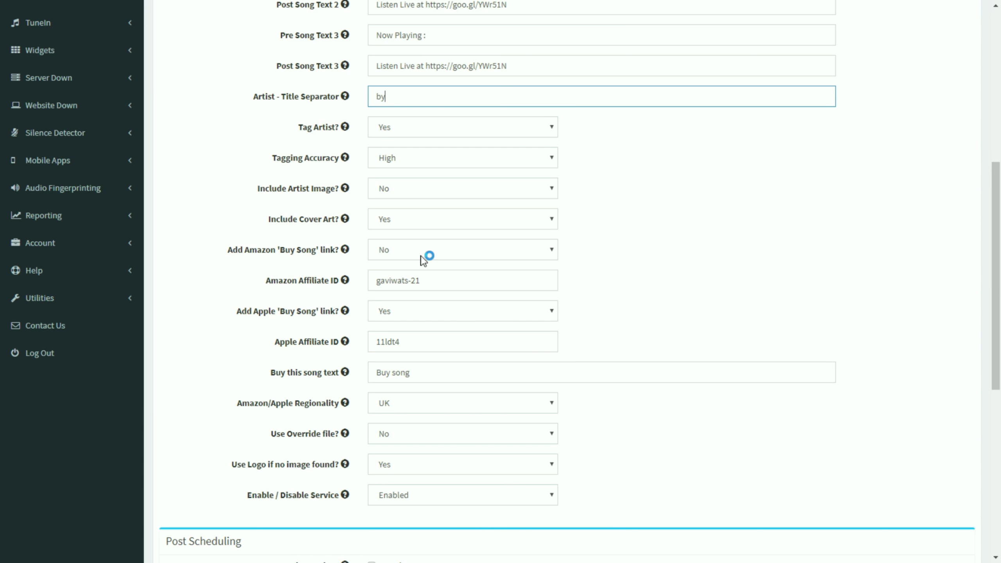
pyautogui.moveTo(440, 280); pyautogui.dragTo(371, 280)
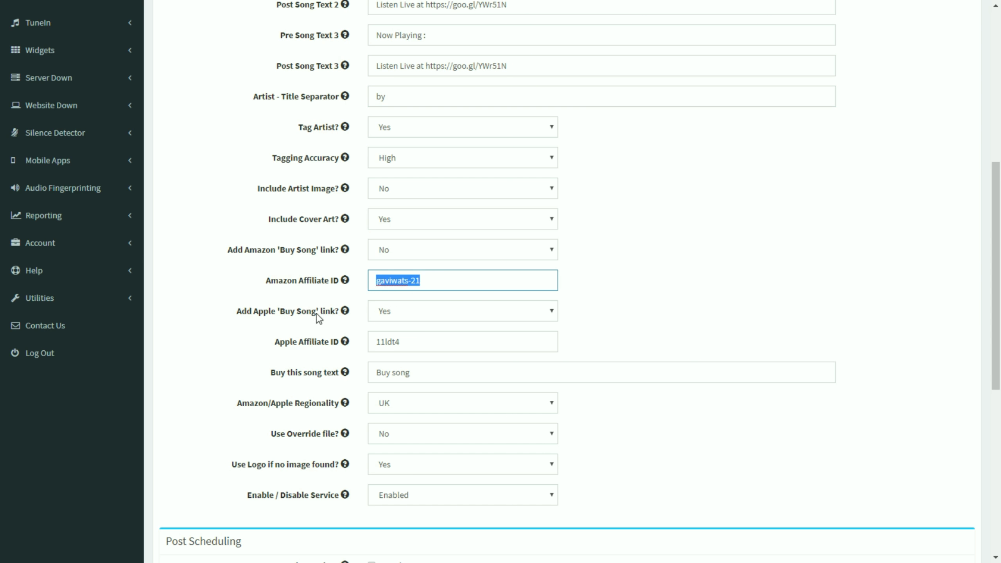
pyautogui.moveTo(413, 340); pyautogui.dragTo(362, 343)
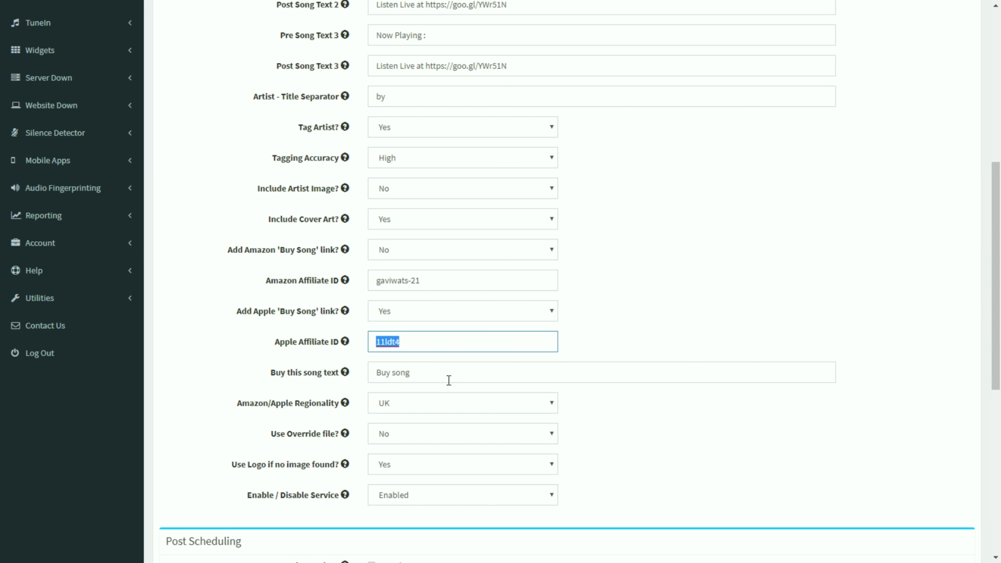
pyautogui.click(449, 344)
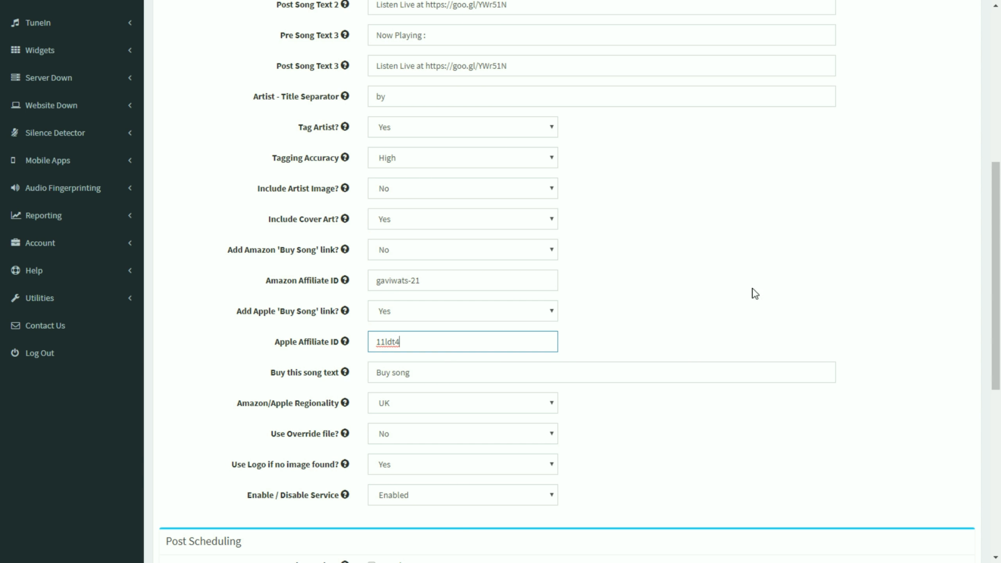
pyautogui.click(335, 371)
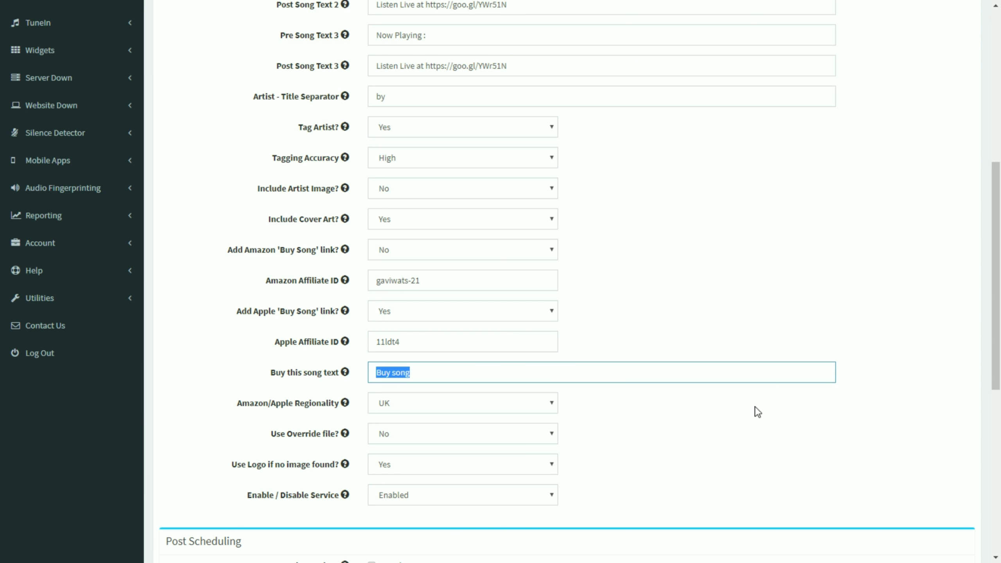
pyautogui.scroll(-3, 754, 411)
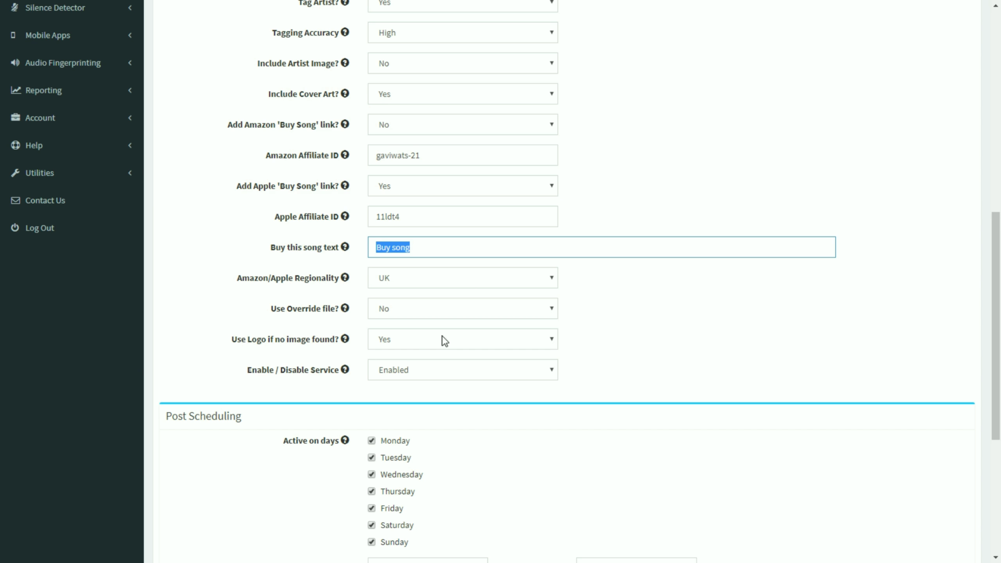
pyautogui.scroll(-3, 462, 374)
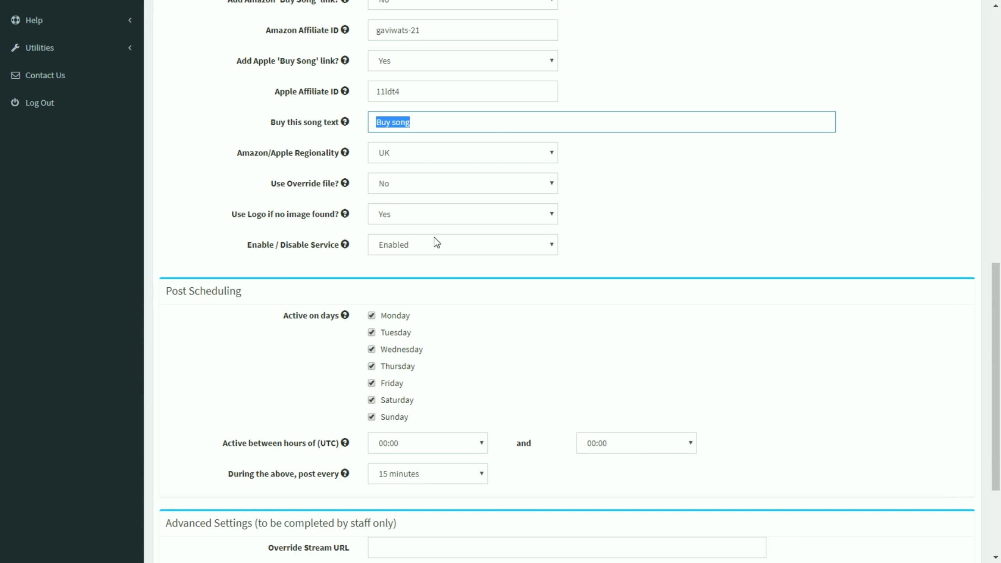
pyautogui.scroll(-2, 536, 276)
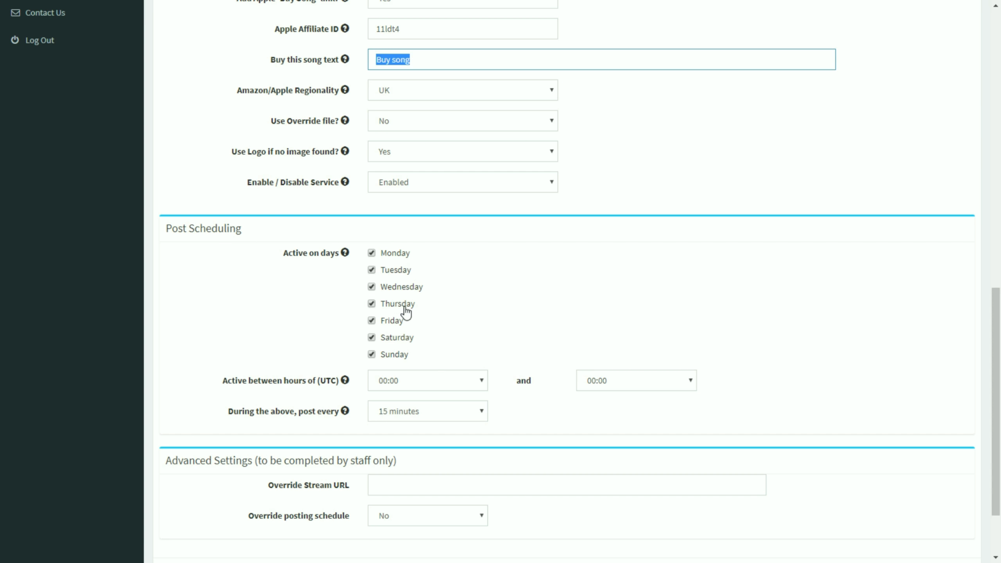
pyautogui.scroll(-2, 405, 315)
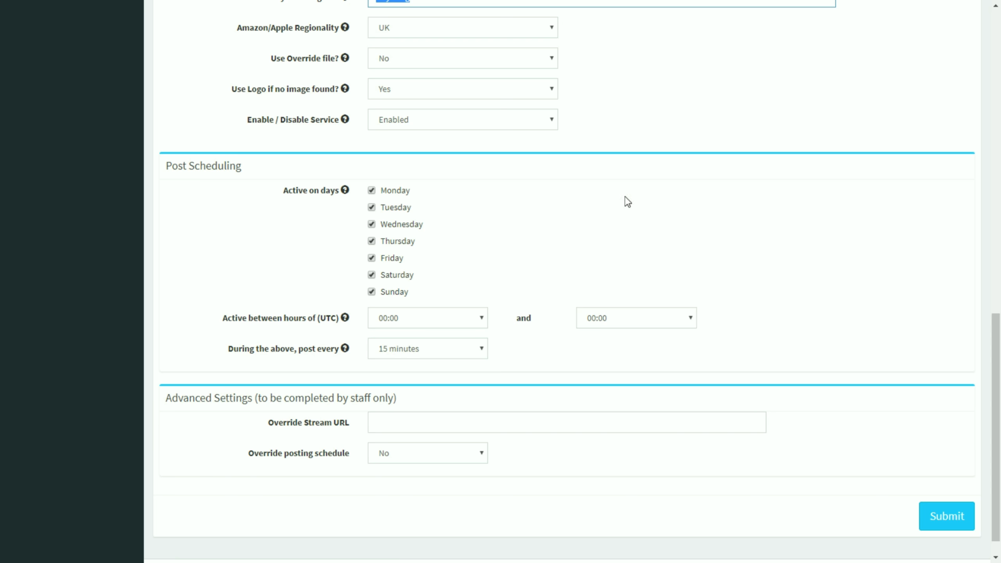
pyautogui.click(438, 355)
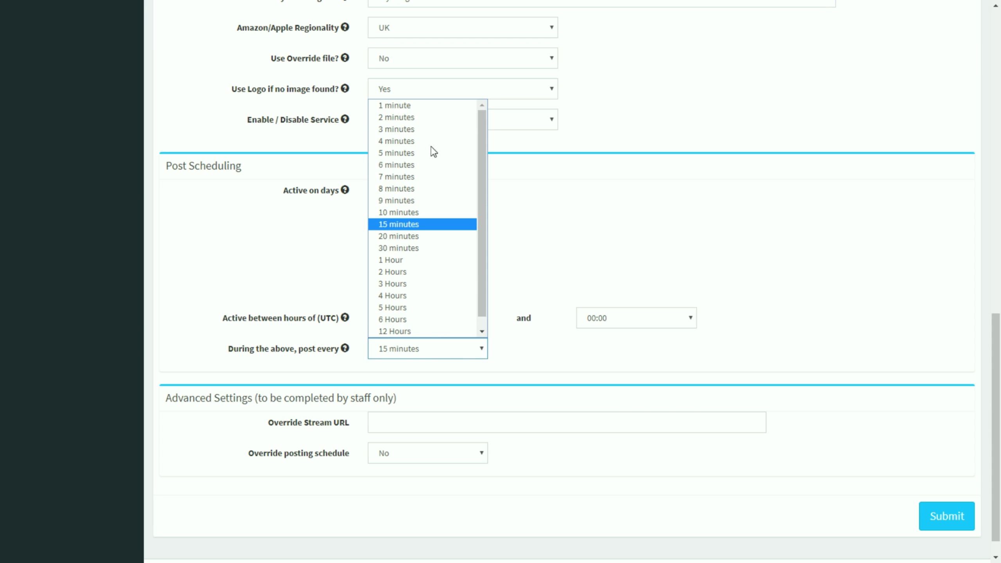
pyautogui.click(807, 349)
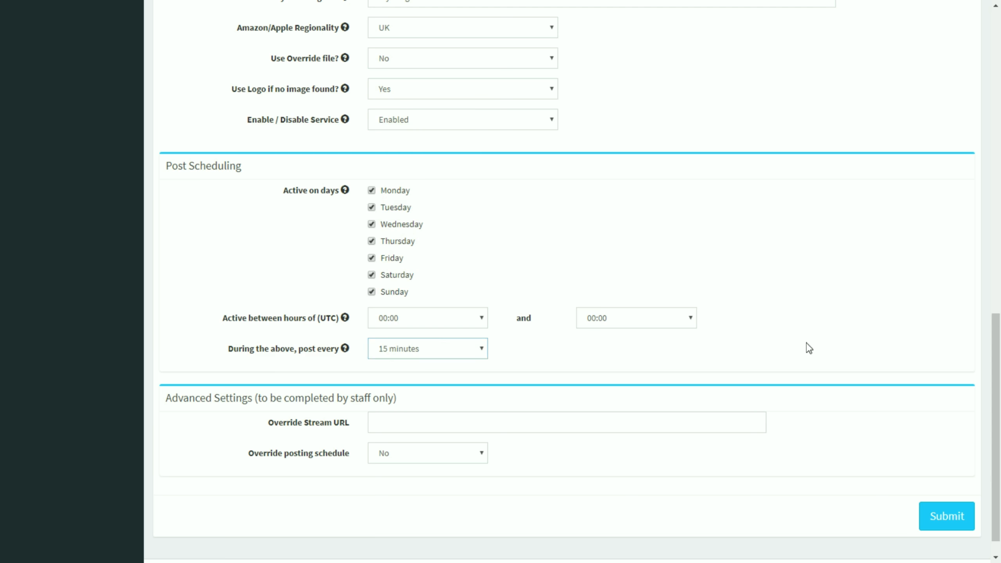
pyautogui.scroll(-1, 889, 485)
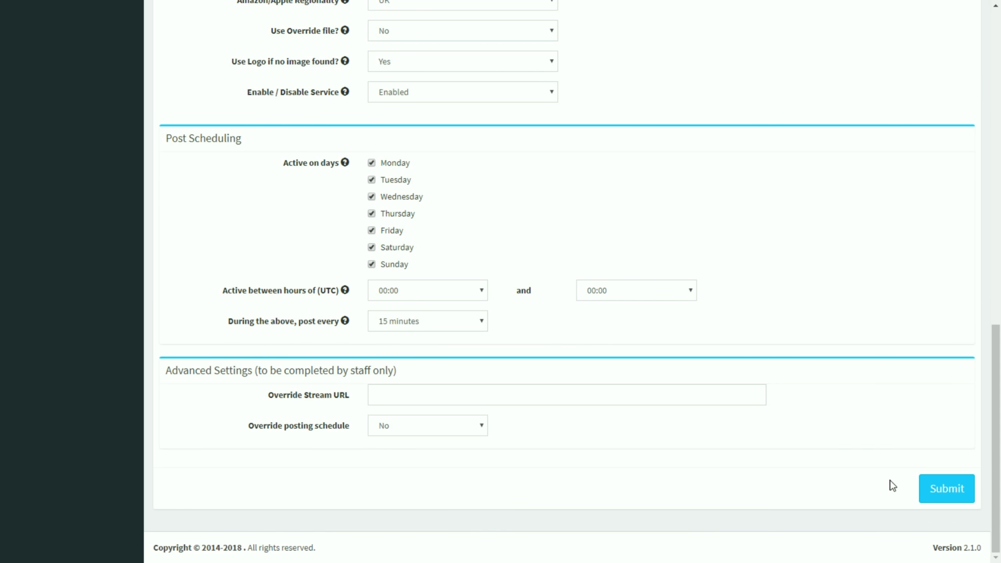
pyautogui.scroll(20, 829, 438)
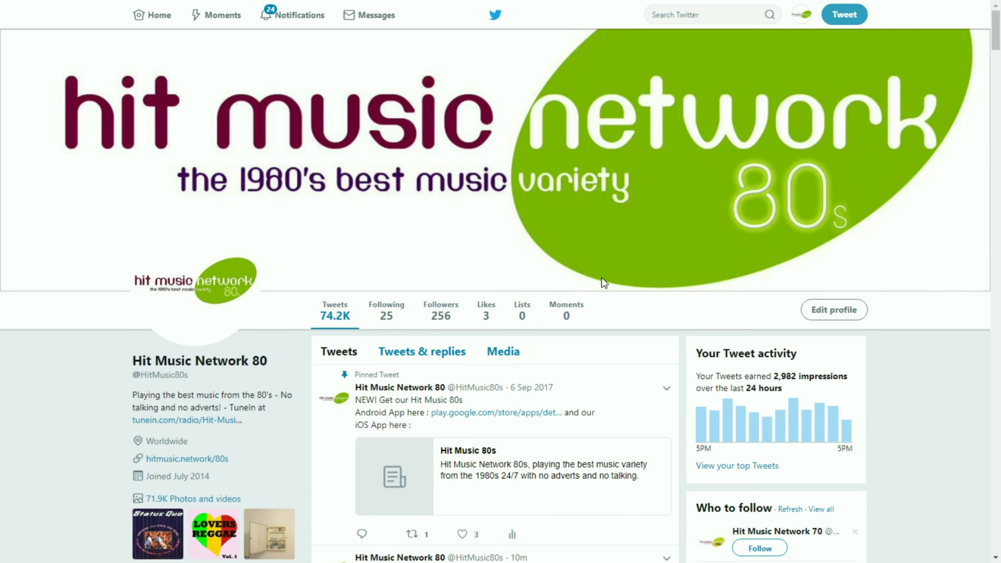
# Scroll the Hit Music Network 80 timeline through its Now Playing tweets with cover art.
pyautogui.scroll(-8, 382, 155)
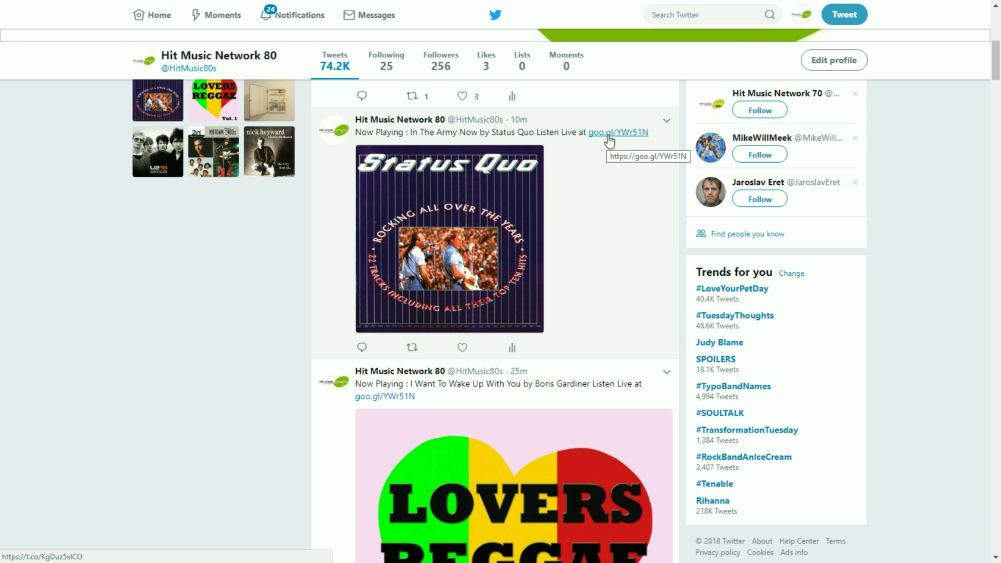
pyautogui.scroll(-5, 618, 291)
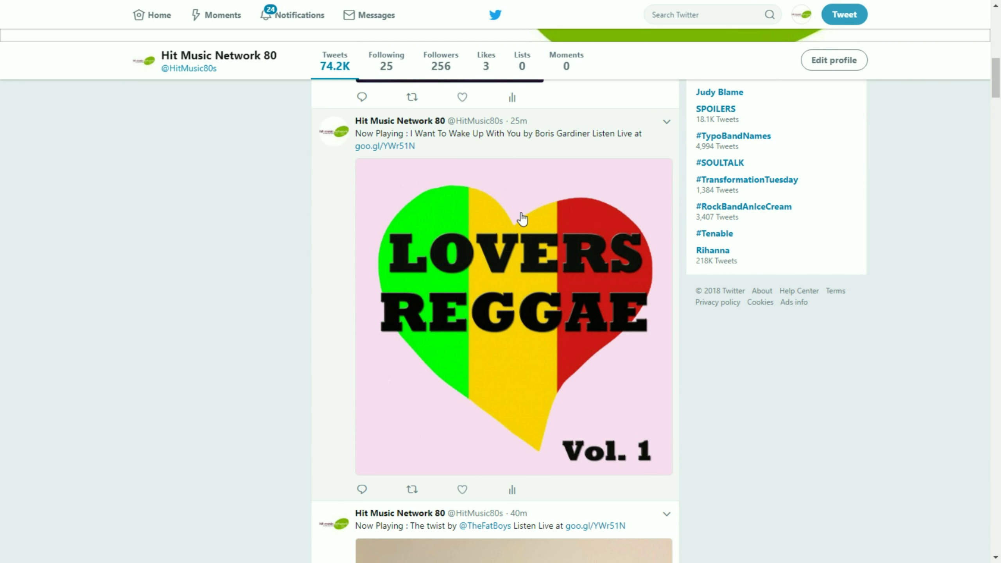
pyautogui.scroll(-2, 527, 252)
pyautogui.scroll(-5, 527, 258)
pyautogui.scroll(-10, 526, 258)
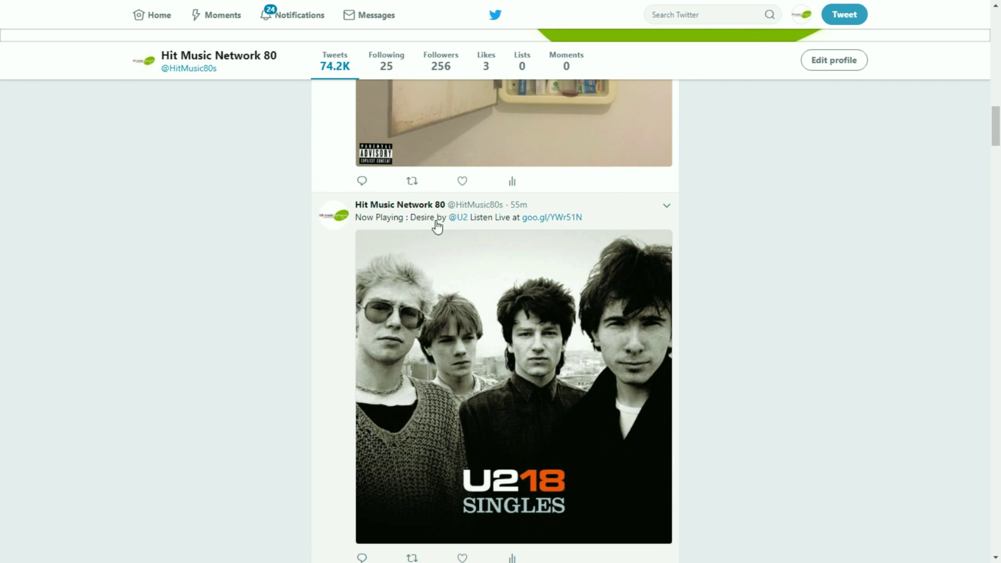
pyautogui.moveTo(460, 223)
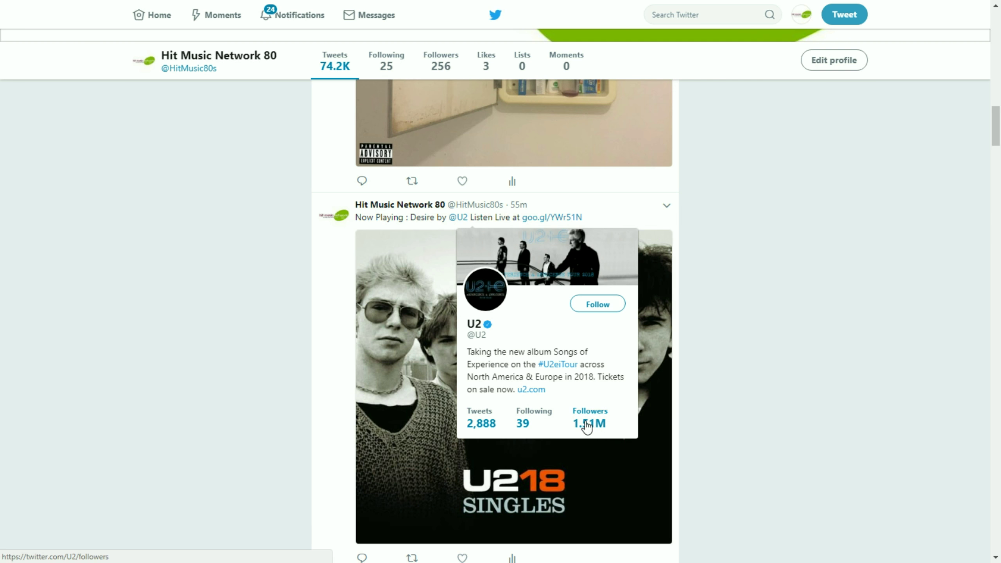
pyautogui.moveTo(589, 425)
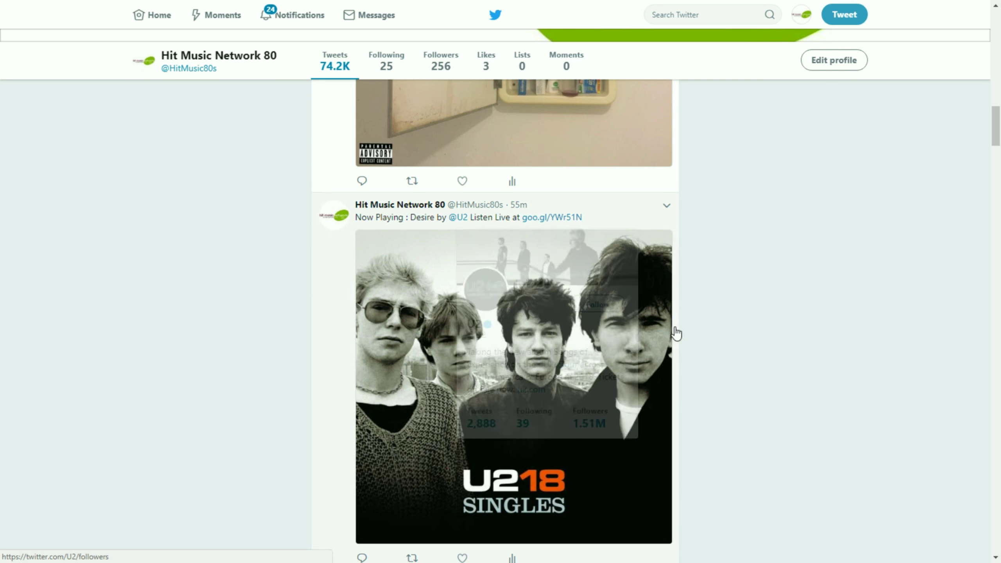
pyautogui.scroll(-1, 711, 312)
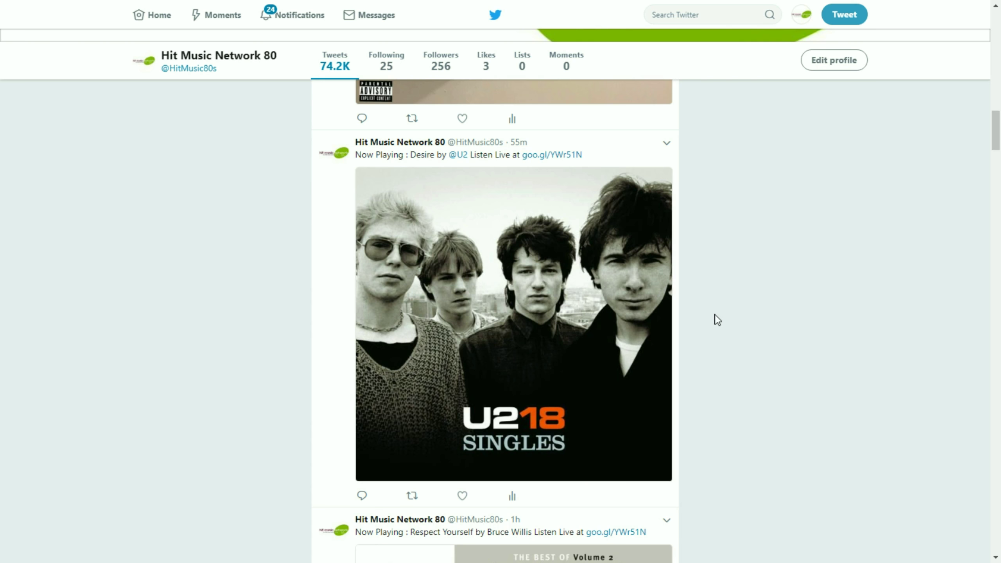
pyautogui.scroll(18, 720, 317)
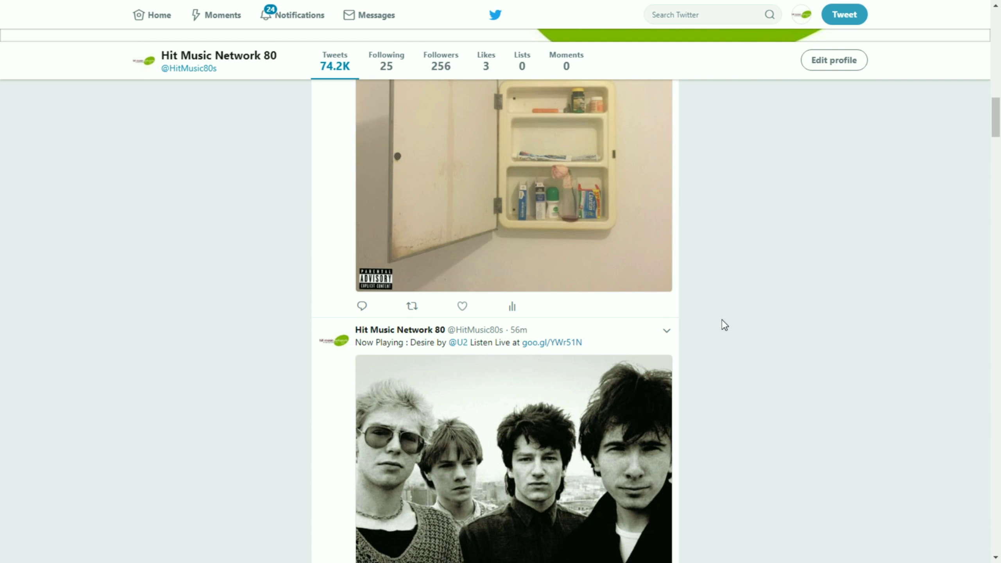
pyautogui.scroll(5, 726, 331)
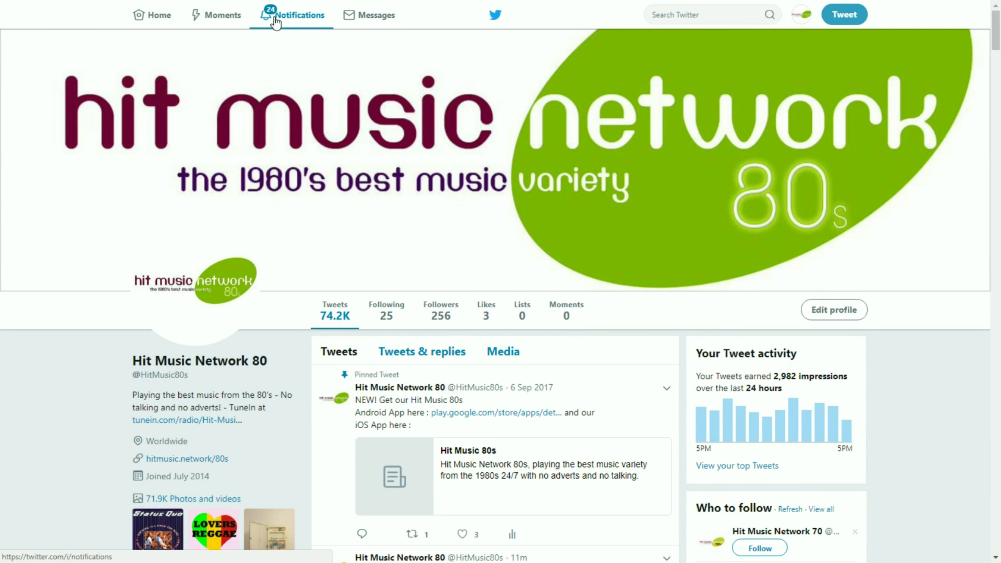
# Open Twitter Notifications and browse the likes and retweets on Now Playing tweets.
pyautogui.click(294, 20)
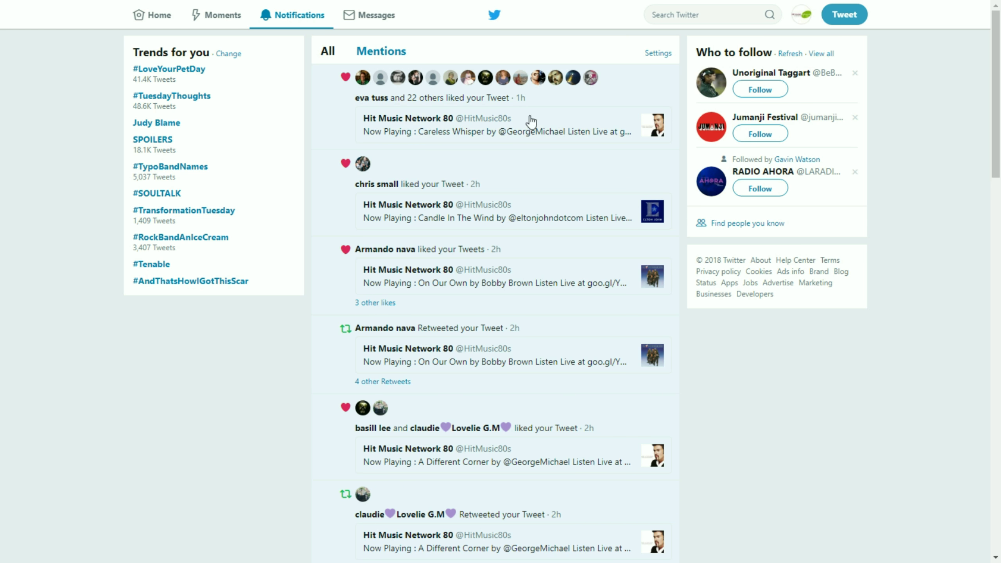
pyautogui.scroll(-1, 512, 312)
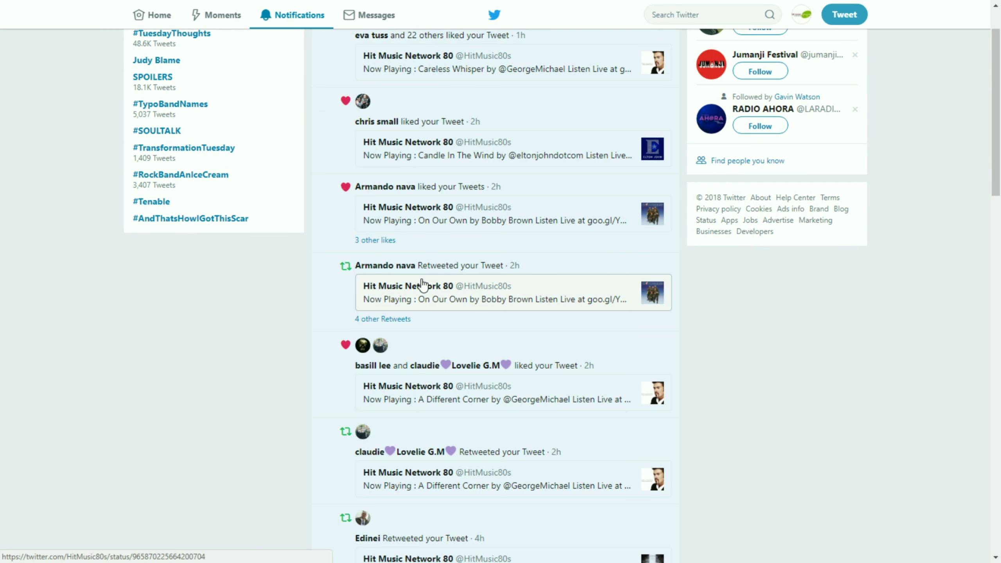
pyautogui.scroll(-3, 477, 298)
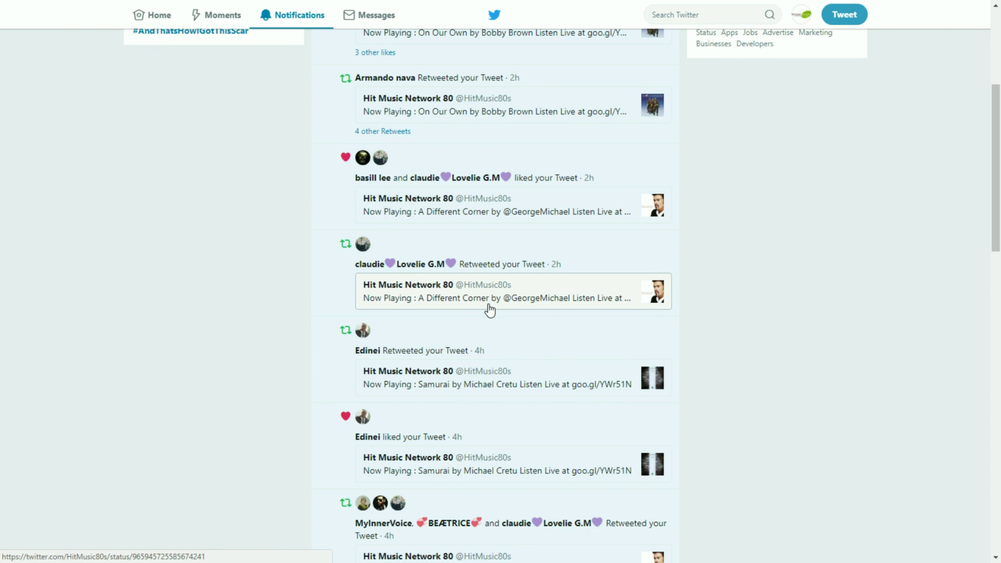
pyautogui.scroll(4, 488, 307)
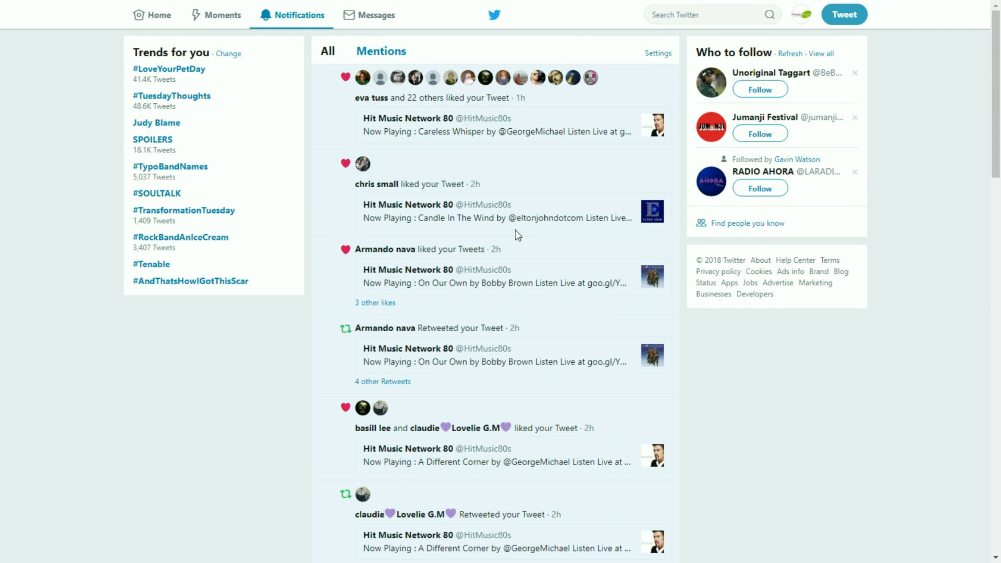